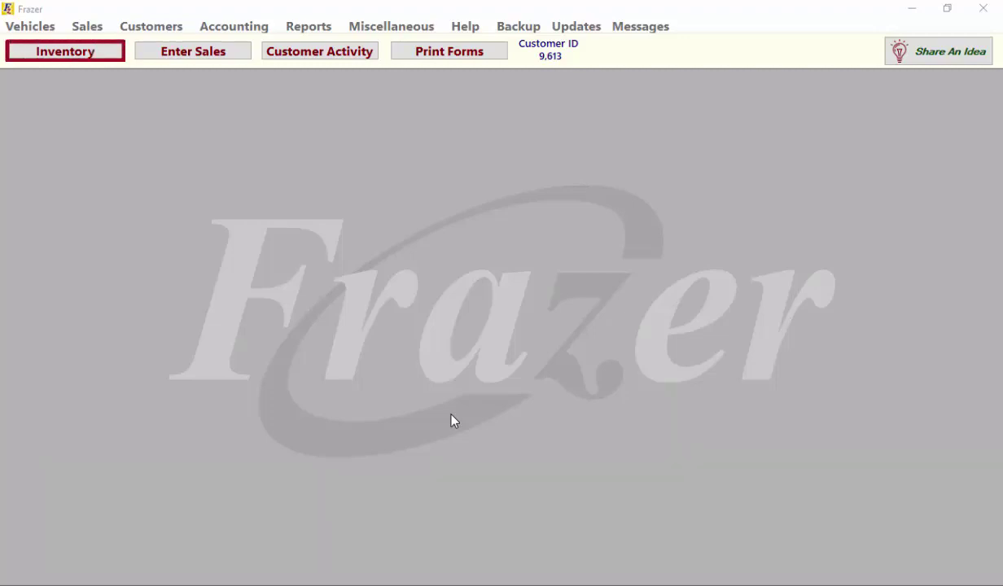
- Add a new vehicle to the inventory and decode its details from the VIN WBAXG5C55DDY35005
{"action": "left_click", "coordinate": [64, 53]}
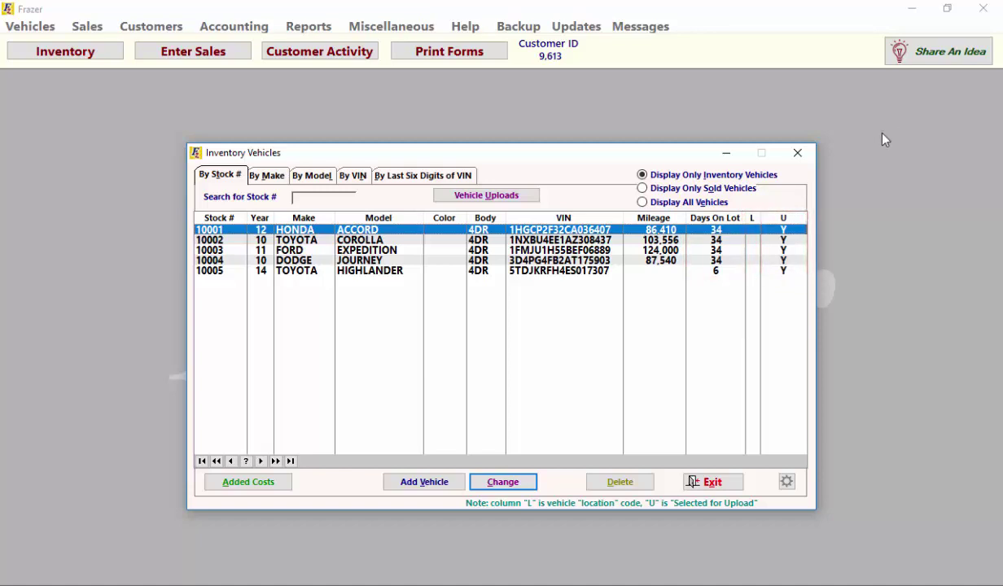
{"action": "left_click", "coordinate": [403, 483]}
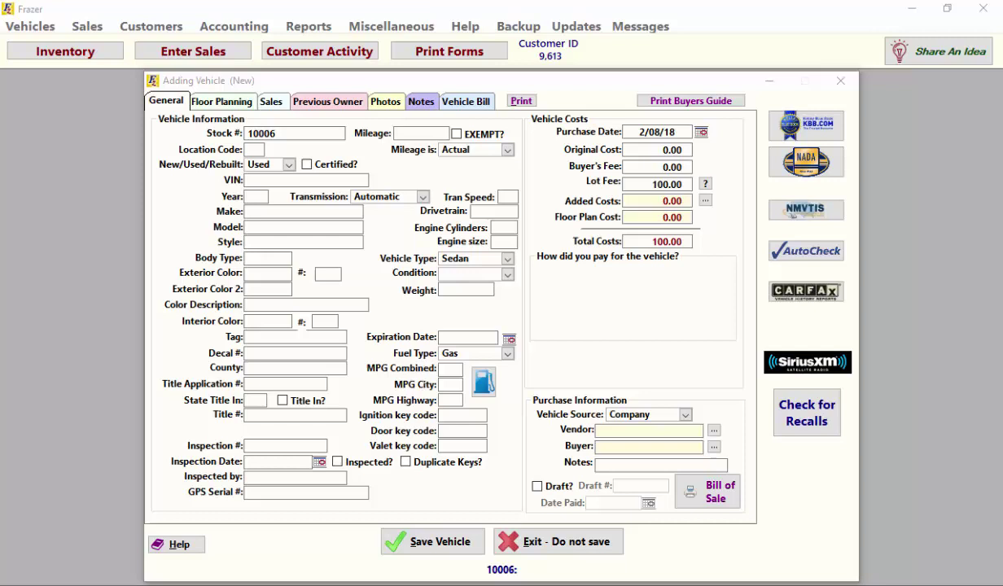
{"action": "left_click", "coordinate": [258, 179]}
{"action": "type", "text": "WBAXG5C55DDY35005"}
{"action": "key", "text": "Tab"}
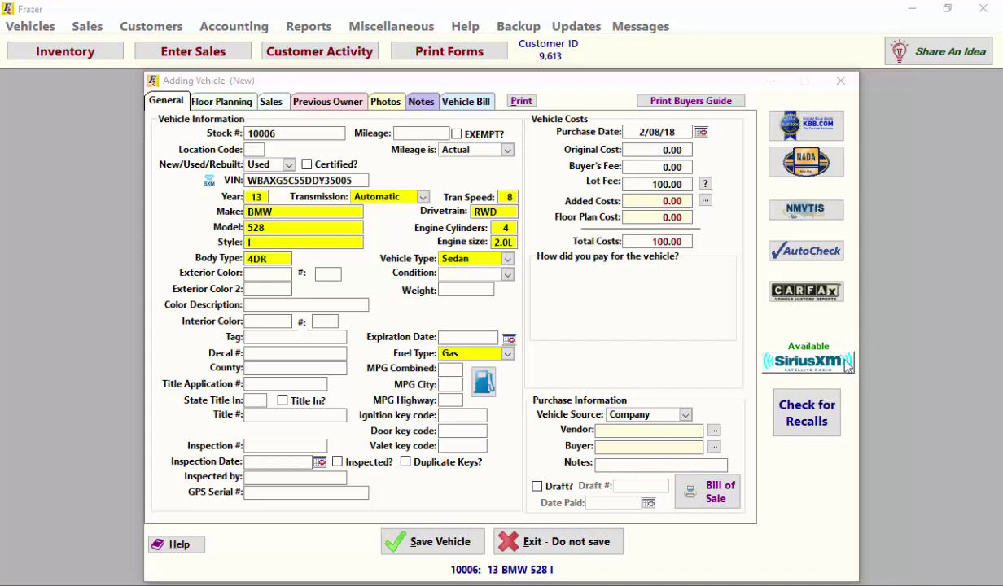
- Correct the vehicle's sales features by removing "AM/FM CD/DVD" and changing the roof entry to "Power Sun Roof"
{"action": "left_click", "coordinate": [280, 106]}
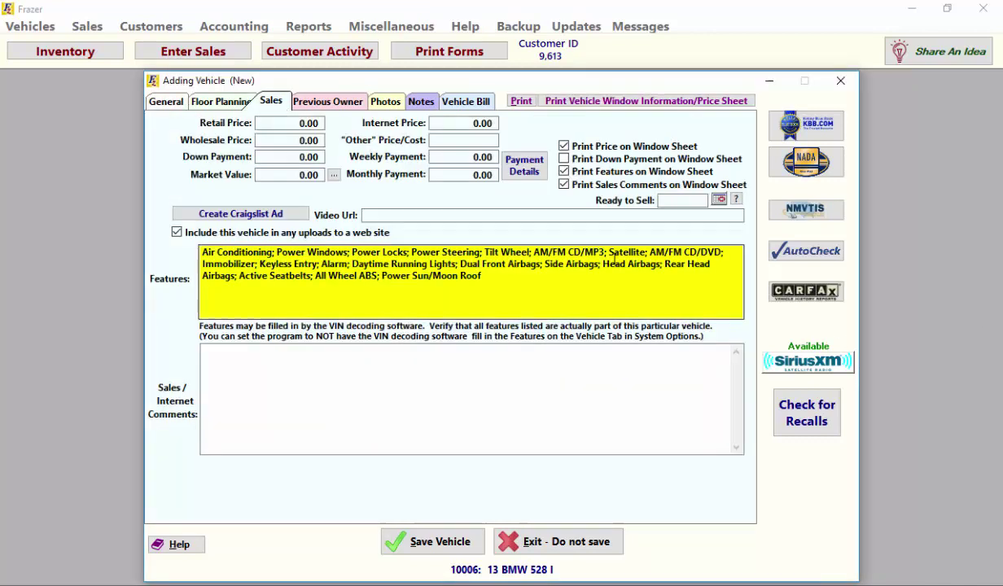
{"action": "left_click_drag", "start_coordinate": [649, 253], "coordinate": [722, 257]}
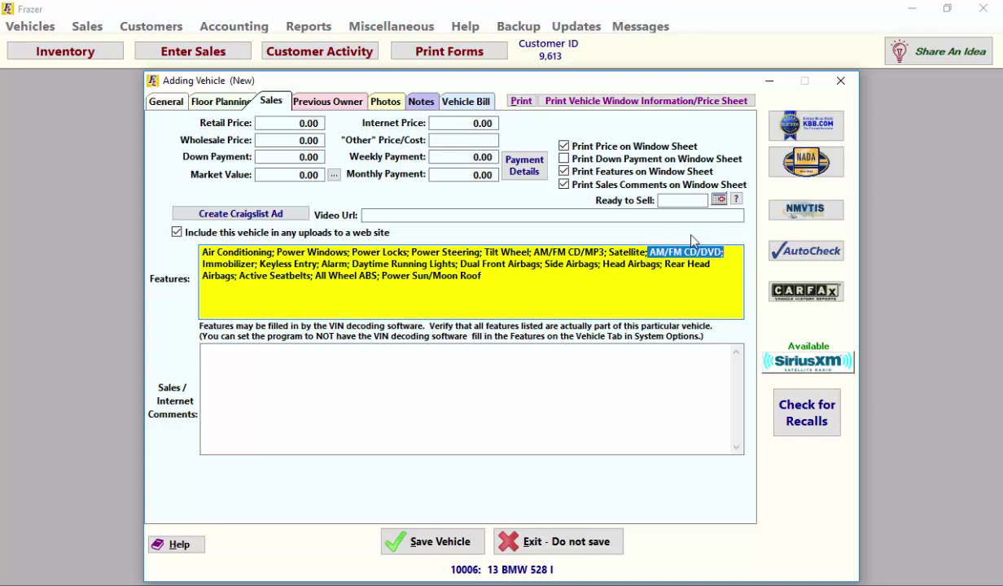
{"action": "key", "text": "Delete"}
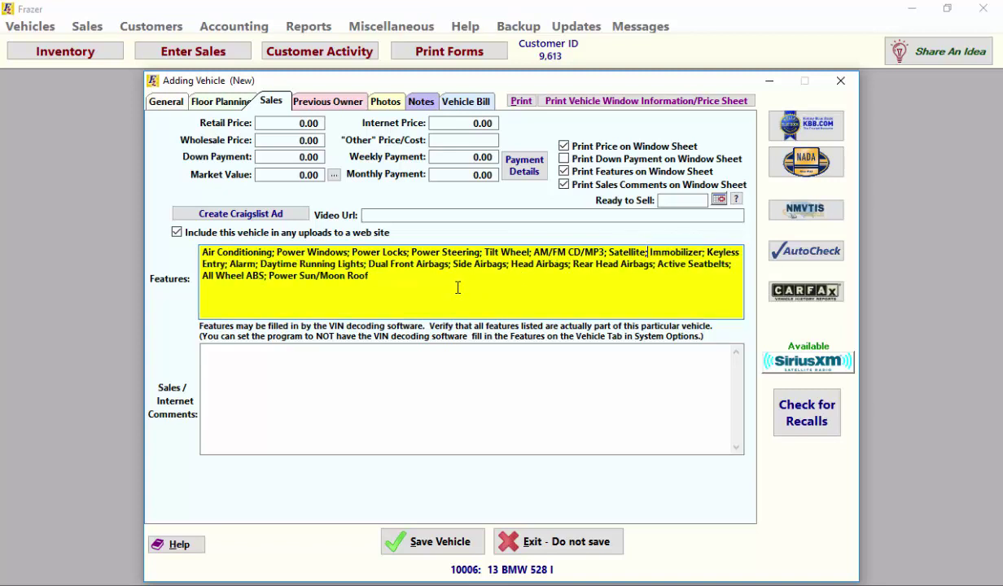
{"action": "left_click_drag", "start_coordinate": [346, 276], "coordinate": [311, 268]}
{"action": "key", "text": "Delete"}
- Fill in the sales details with retail price 14,500, down payment 2,000 and the comment "This is a GREAT CAR!!"
{"action": "left_click", "coordinate": [312, 123]}
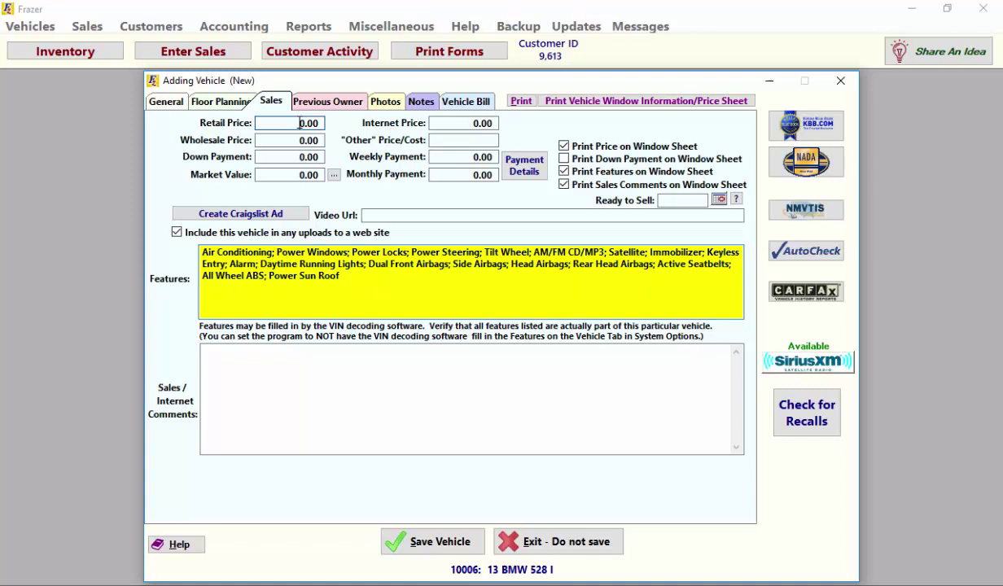
{"action": "type", "text": "14500"}
{"action": "key", "text": "Tab"}
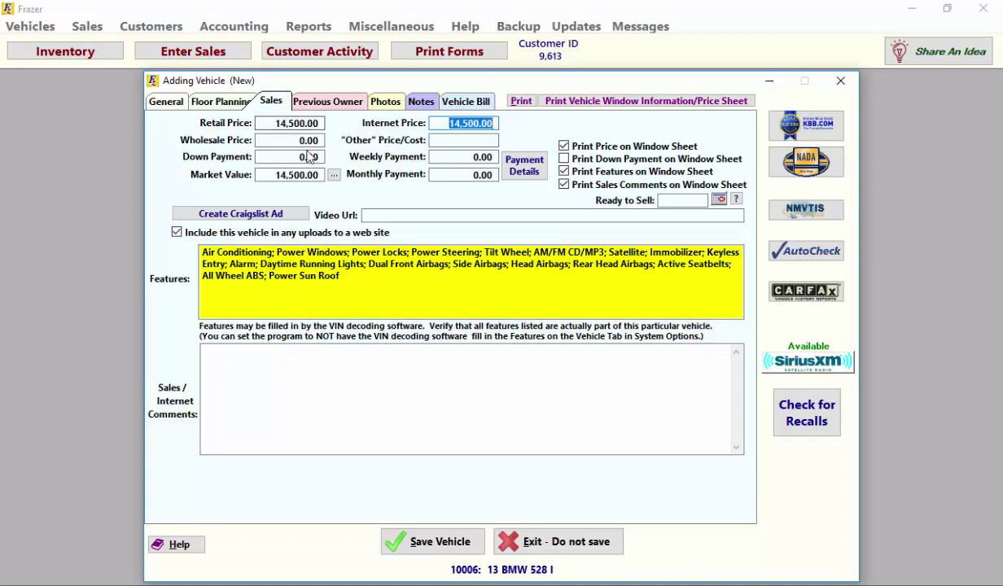
{"action": "left_click", "coordinate": [298, 154]}
{"action": "type", "text": "2000"}
{"action": "key", "text": "Tab"}
{"action": "left_click", "coordinate": [302, 366]}
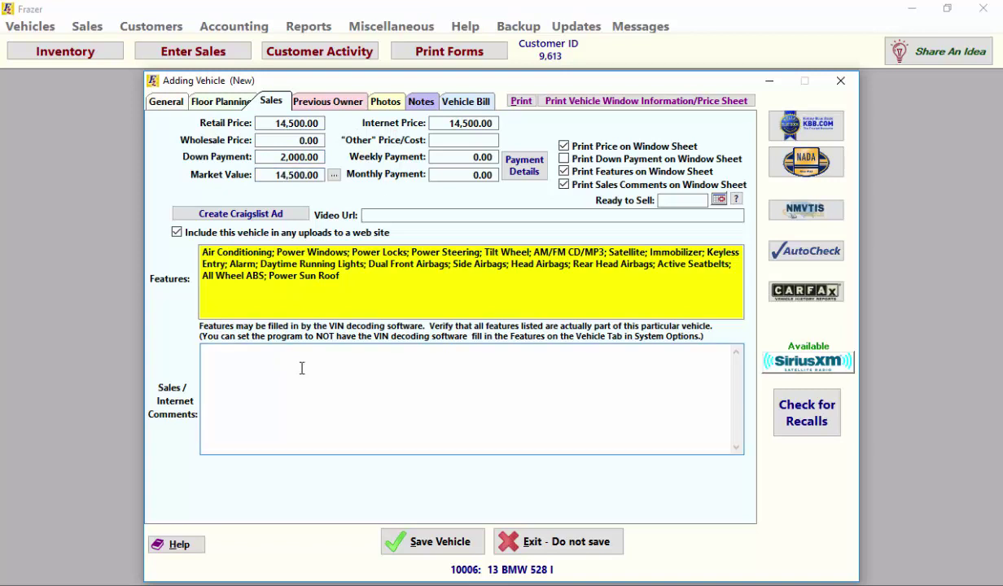
{"action": "type", "text": "This is a GREAT CAR!!"}
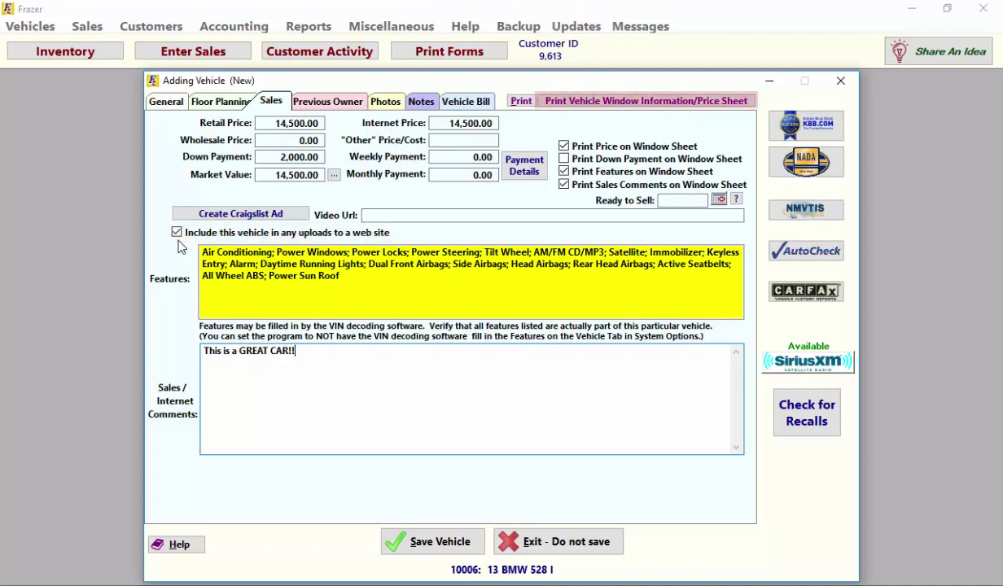
- Set the vehicle's exterior color to RED in its general information
{"action": "left_click", "coordinate": [166, 102]}
{"action": "left_click", "coordinate": [261, 275]}
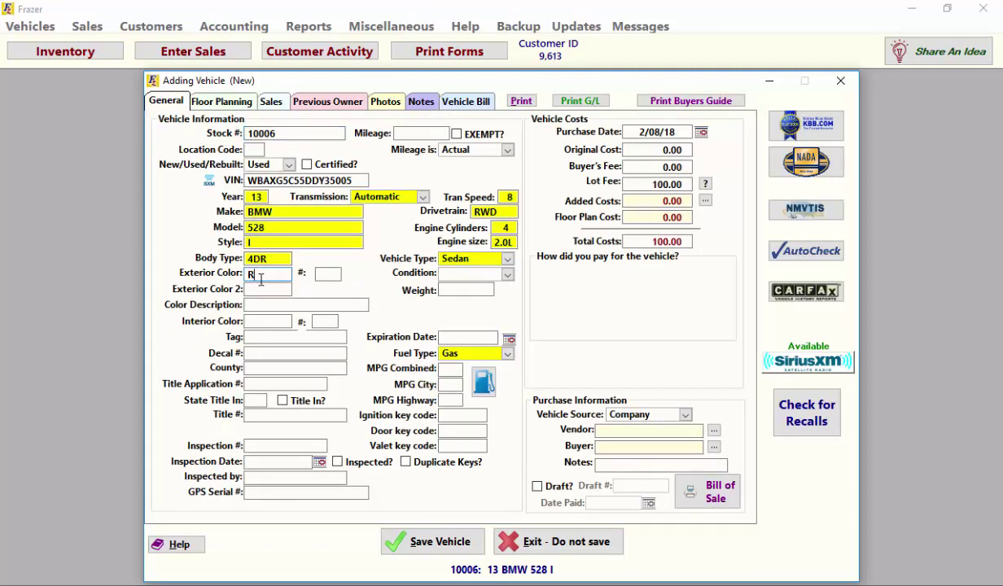
{"action": "type", "text": "RED"}
{"action": "key", "text": "Tab"}
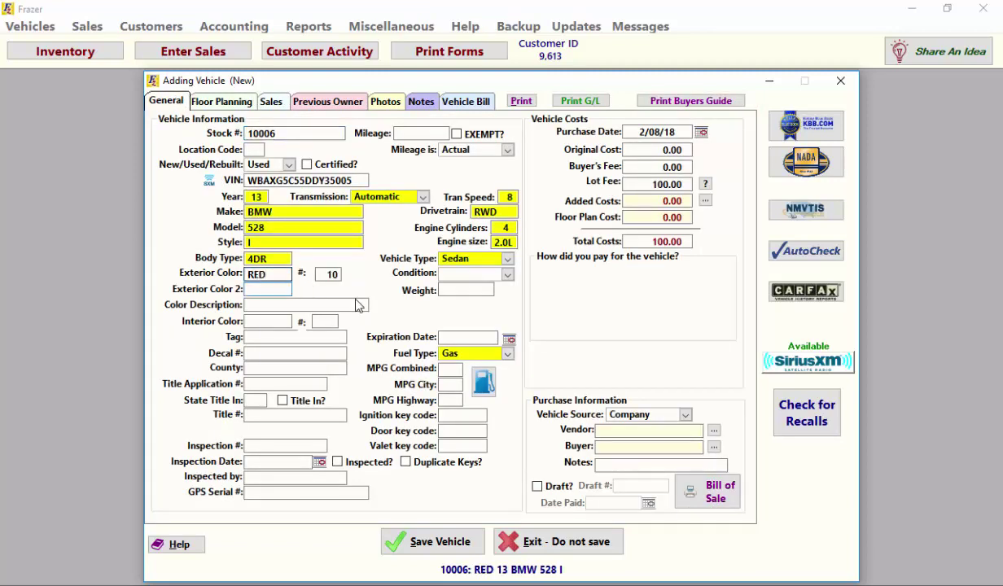
- Set the vehicle's original cost to 9,500 and its buyer's fee to 150
{"action": "left_click", "coordinate": [658, 150]}
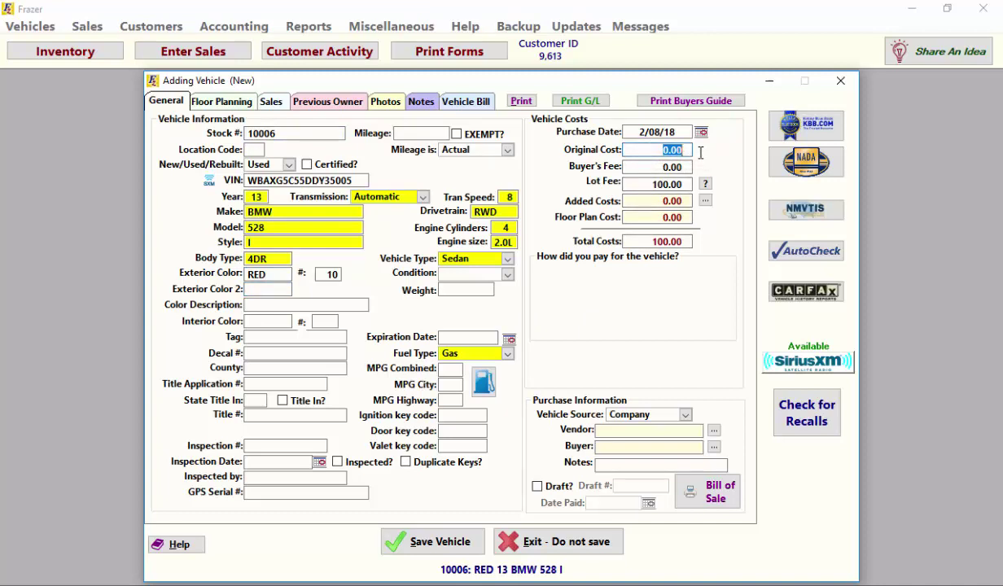
{"action": "left_click_drag", "start_coordinate": [639, 150], "coordinate": [680, 150]}
{"action": "type", "text": "9500"}
{"action": "key", "text": "Tab"}
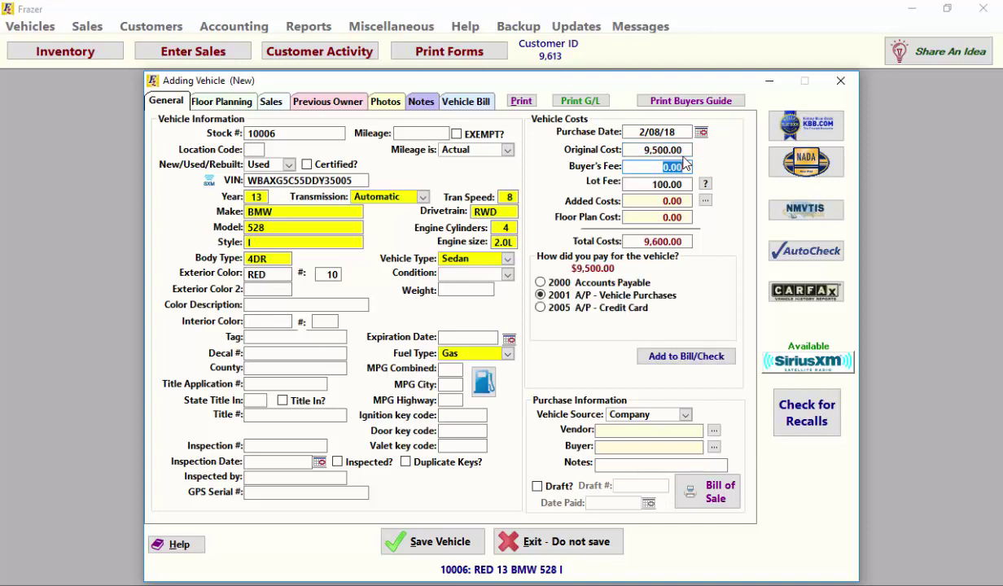
{"action": "type", "text": "150"}
{"action": "key", "text": "Tab"}
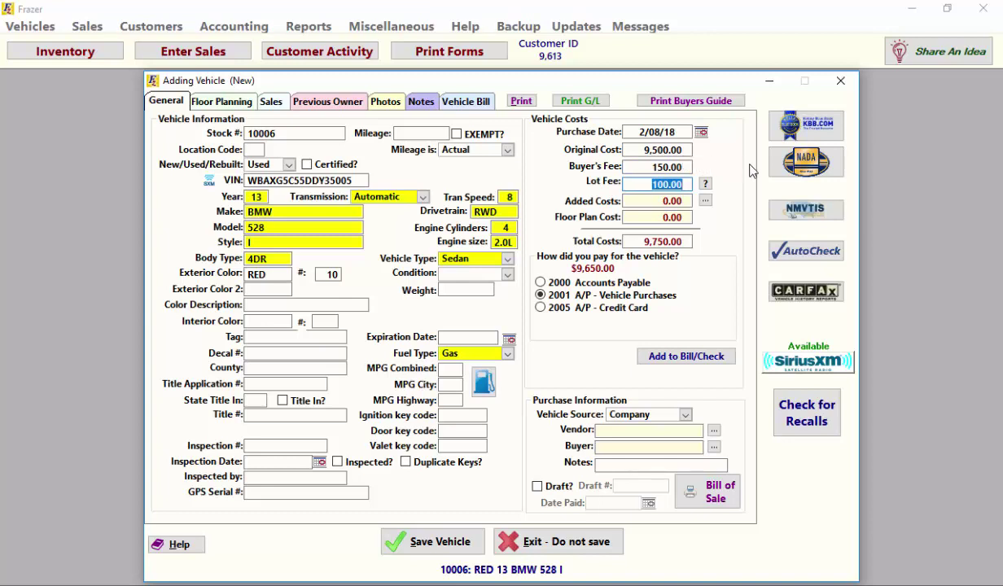
- Record an added cost of 400 for "New tires" from vendor Joe's Tire Shop, entered under the initials fz
{"action": "left_click", "coordinate": [705, 201]}
{"action": "left_click", "coordinate": [449, 487]}
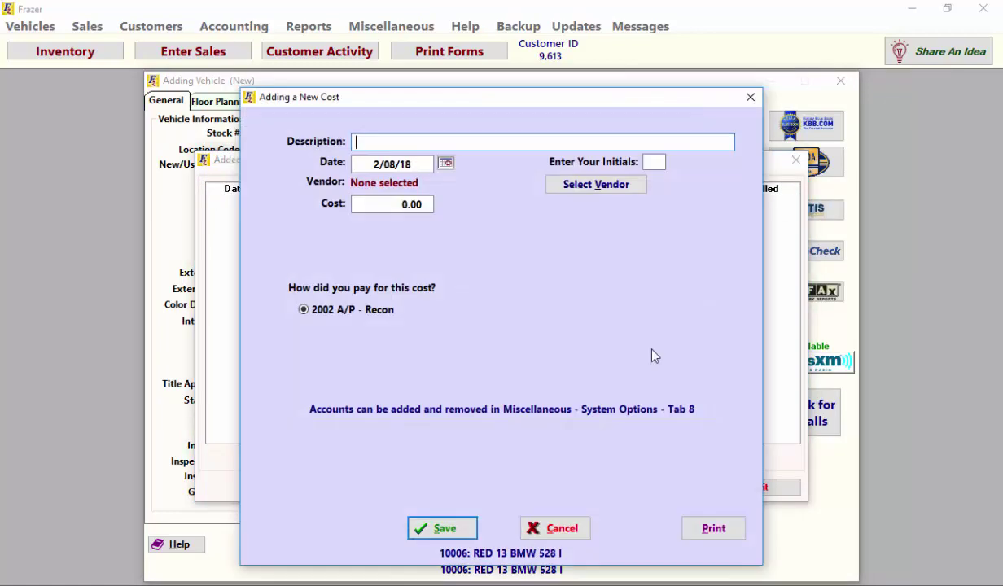
{"action": "type", "text": "New tires"}
{"action": "left_click", "coordinate": [656, 162]}
{"action": "type", "text": "fz"}
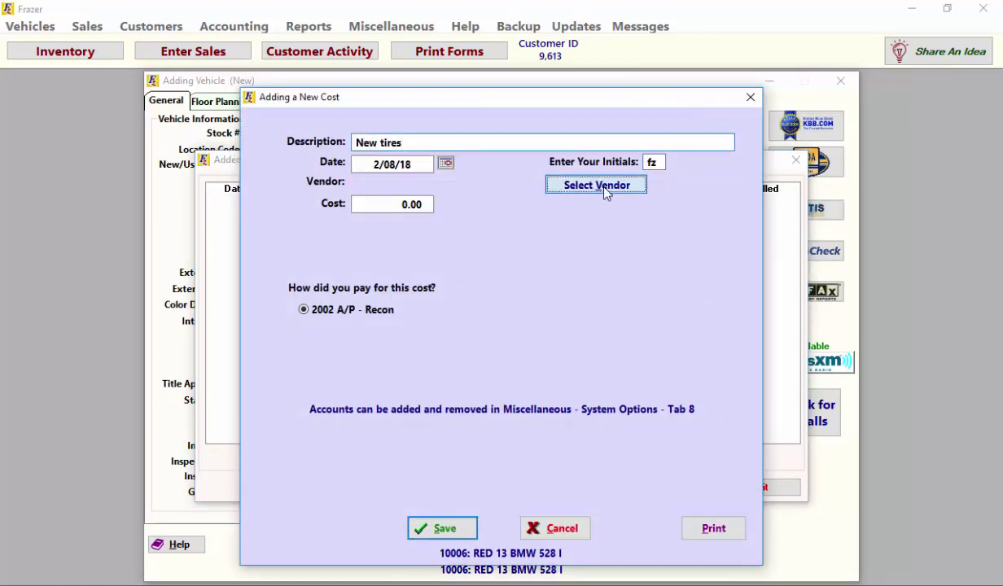
{"action": "left_click", "coordinate": [604, 189]}
{"action": "left_click", "coordinate": [239, 518]}
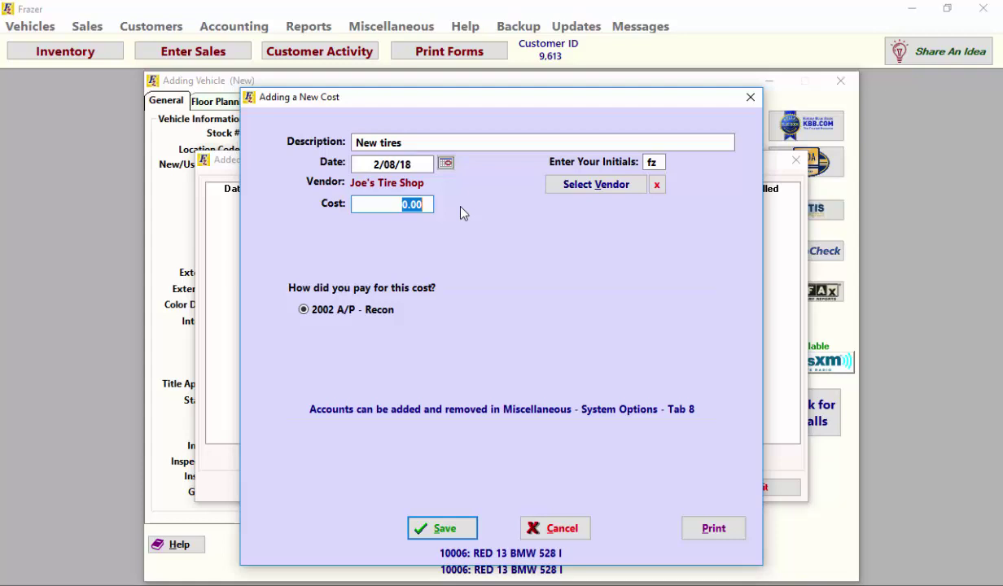
{"action": "type", "text": "400"}
{"action": "key", "text": "Tab"}
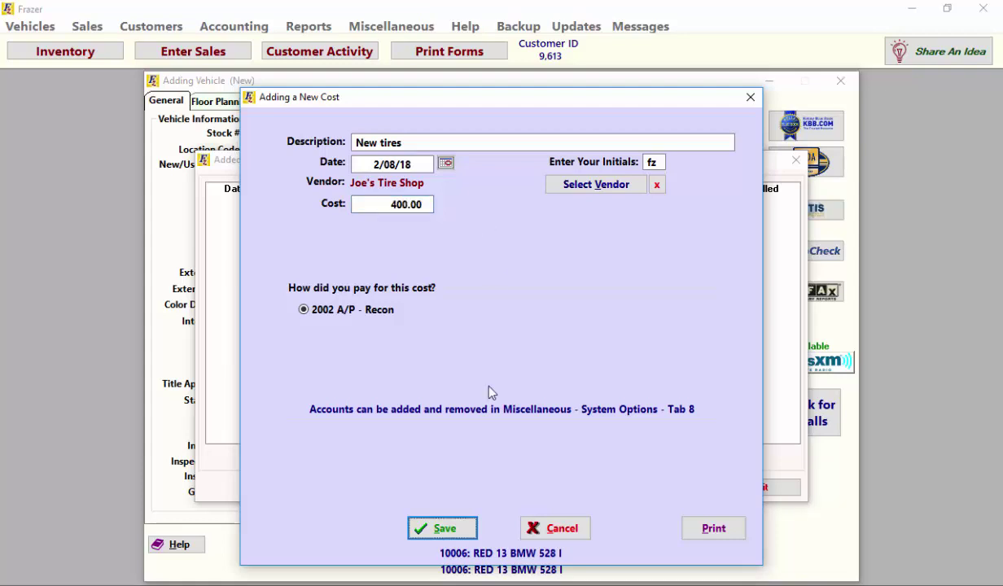
{"action": "left_click", "coordinate": [452, 529]}
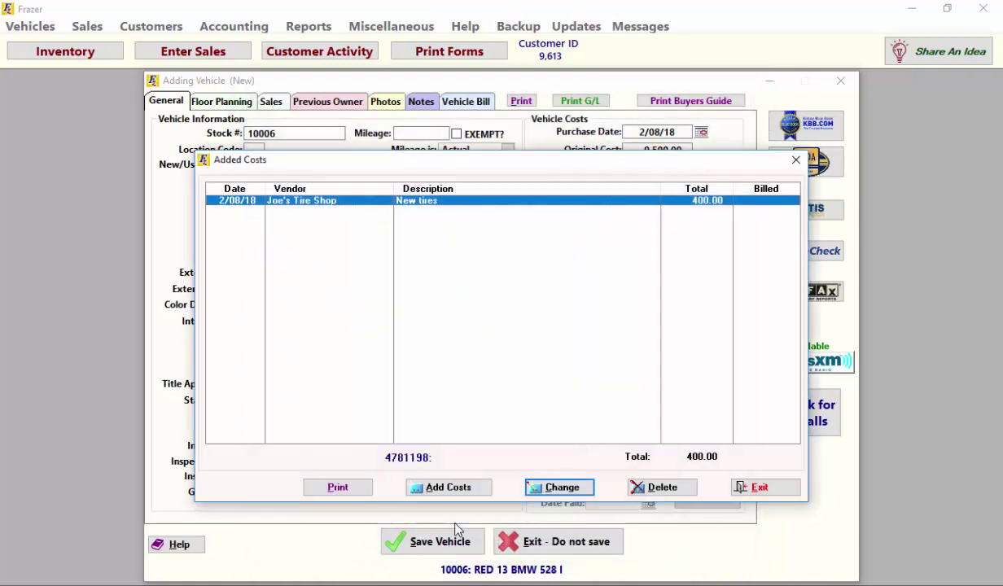
{"action": "left_click", "coordinate": [754, 490]}
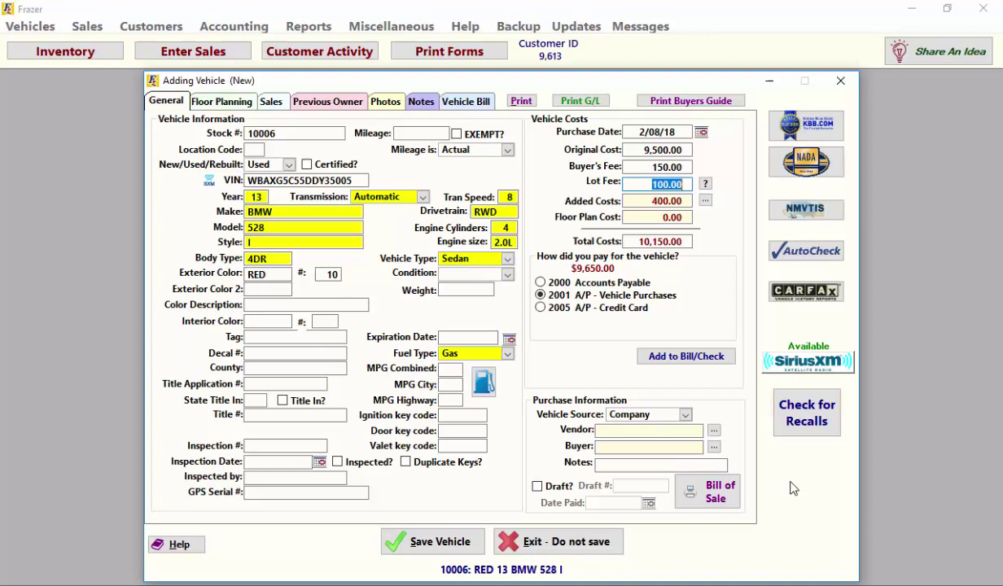
- Mark the vehicle as floor planned and assign AFC as its floor plan company
{"action": "left_click", "coordinate": [232, 105]}
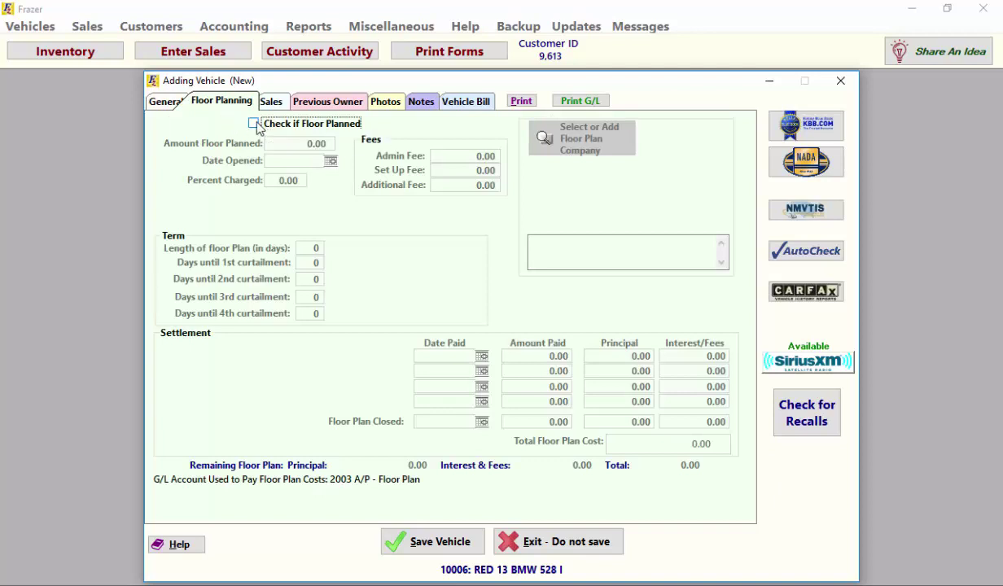
{"action": "left_click", "coordinate": [253, 123]}
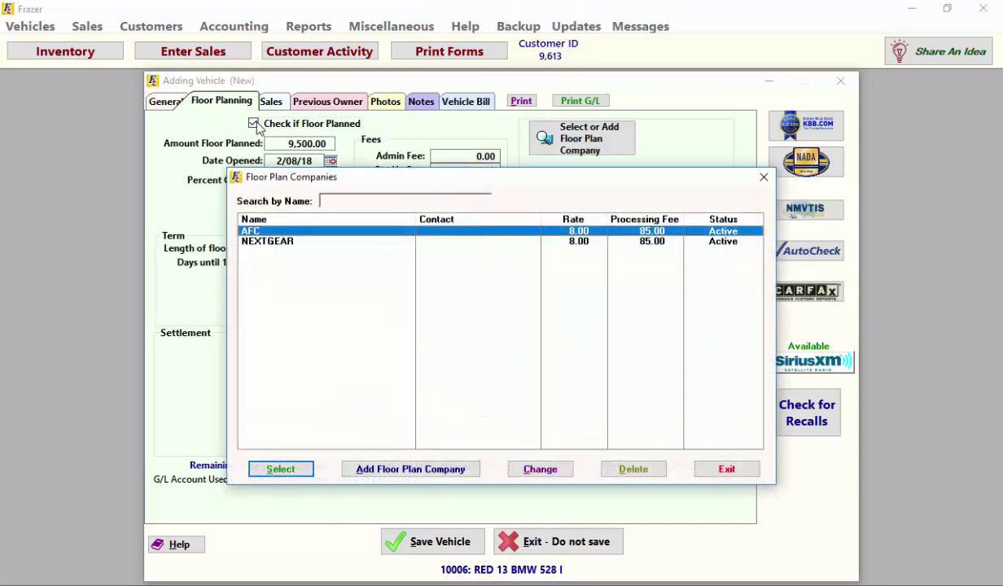
{"action": "left_click", "coordinate": [301, 470]}
- Review the previous owner, photos and notes sections of the new vehicle, and save it to the inventory
{"action": "left_click", "coordinate": [327, 102]}
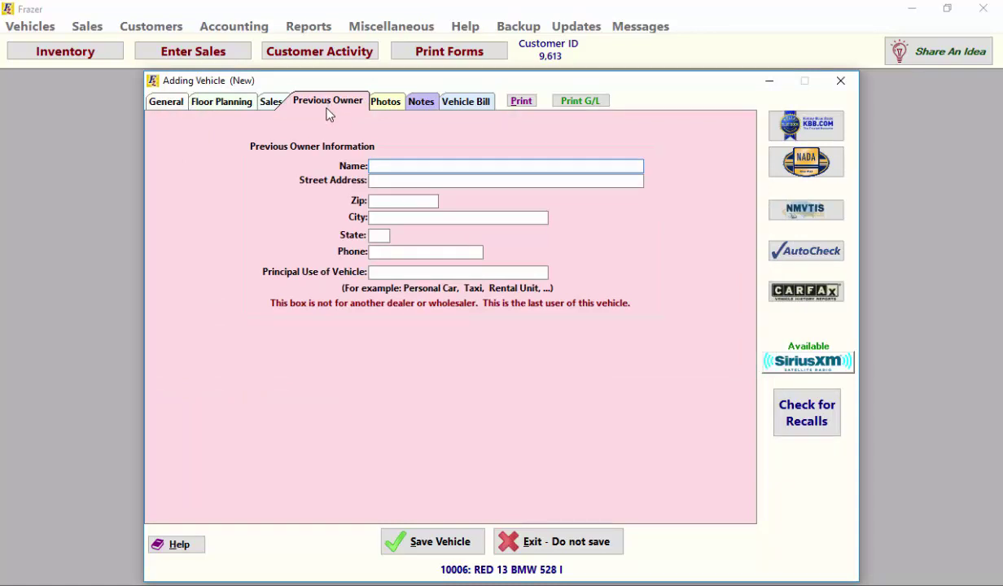
{"action": "left_click", "coordinate": [386, 103]}
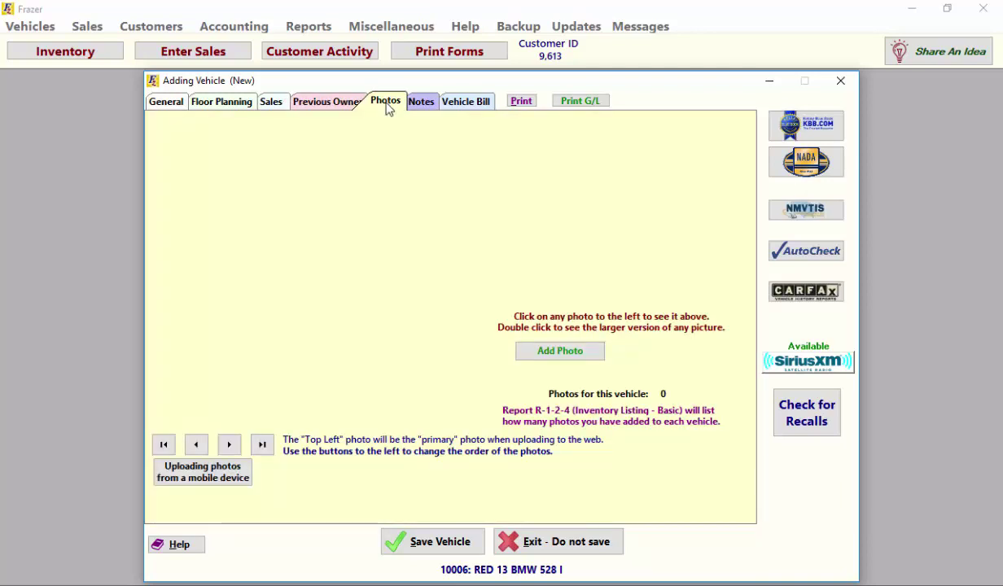
{"action": "left_click", "coordinate": [435, 109]}
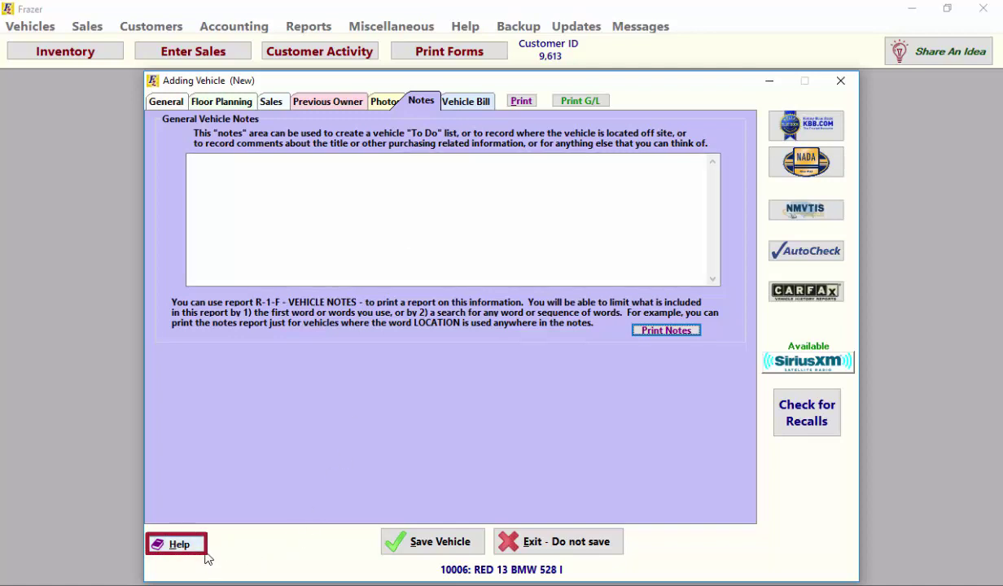
{"action": "left_click", "coordinate": [423, 542]}
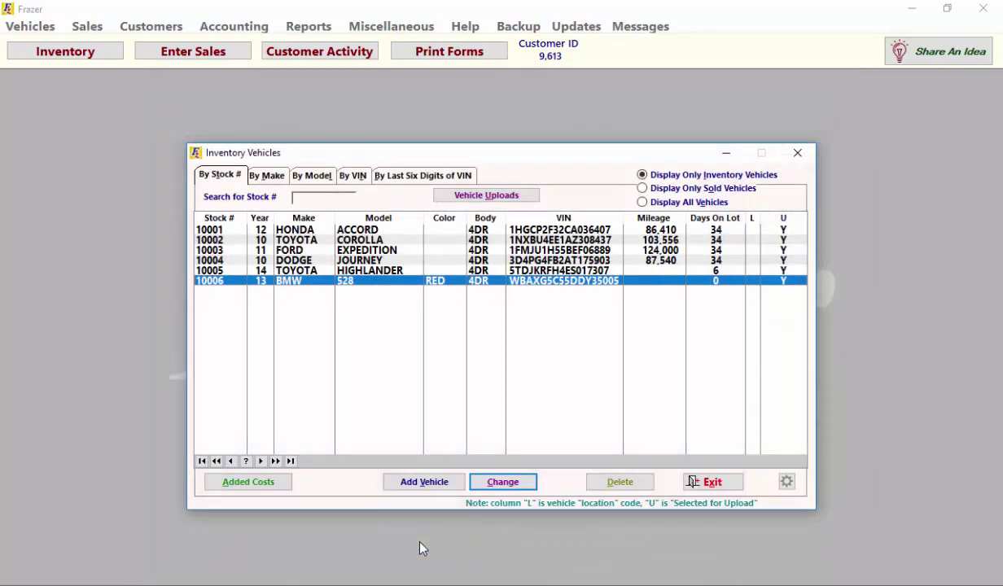
- Reopen vehicle 10006, change its exterior color to BLUE, display its vehicle costs and save the record
{"action": "double_click", "coordinate": [364, 285]}
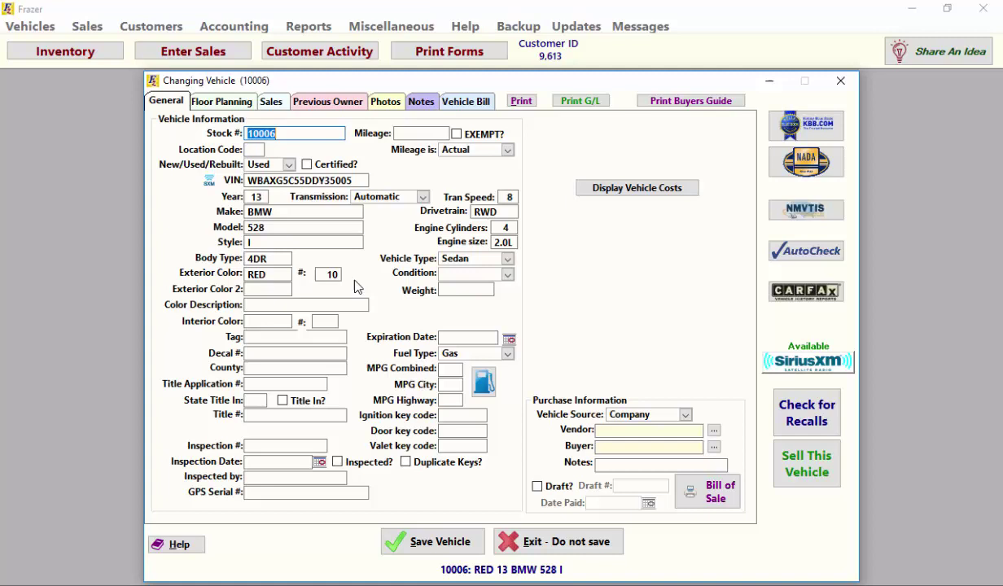
{"action": "left_click", "coordinate": [247, 274]}
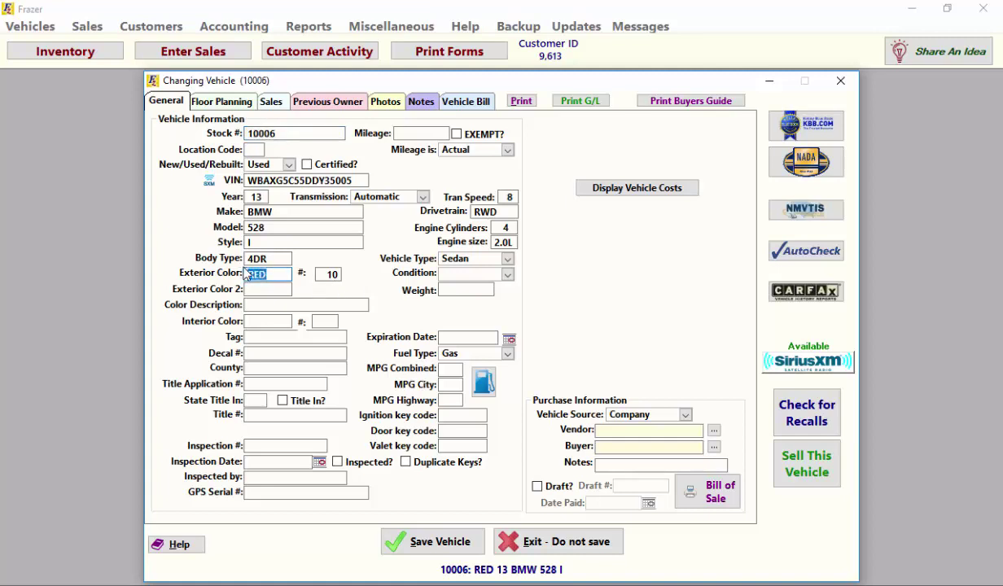
{"action": "type", "text": "BLUE"}
{"action": "key", "text": "Tab"}
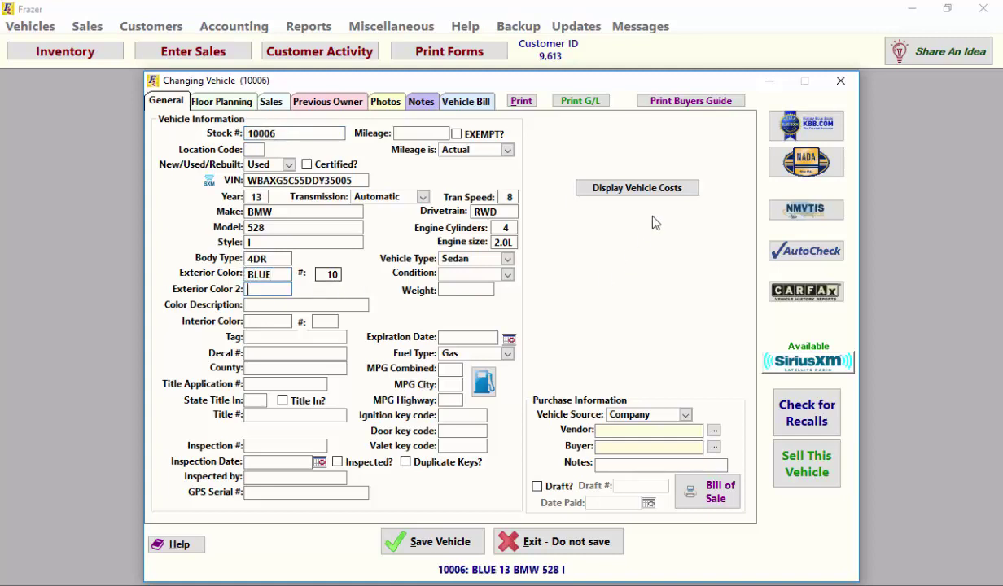
{"action": "left_click", "coordinate": [637, 188]}
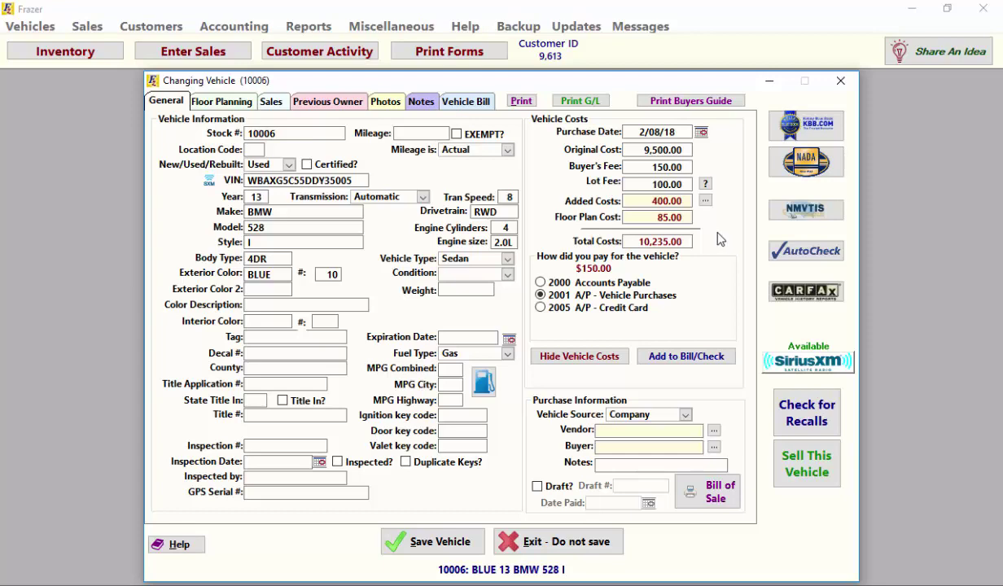
{"action": "left_click", "coordinate": [410, 542]}
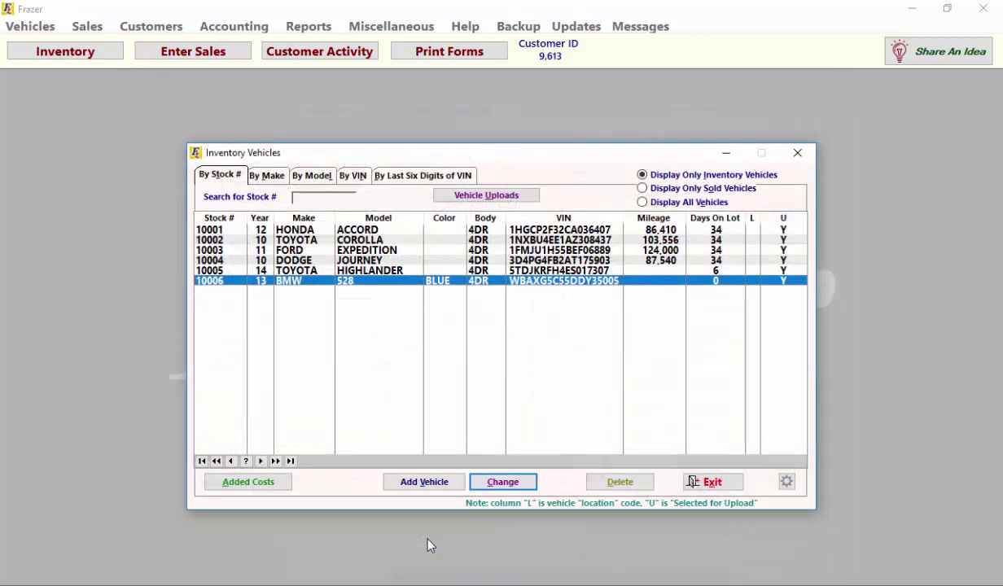